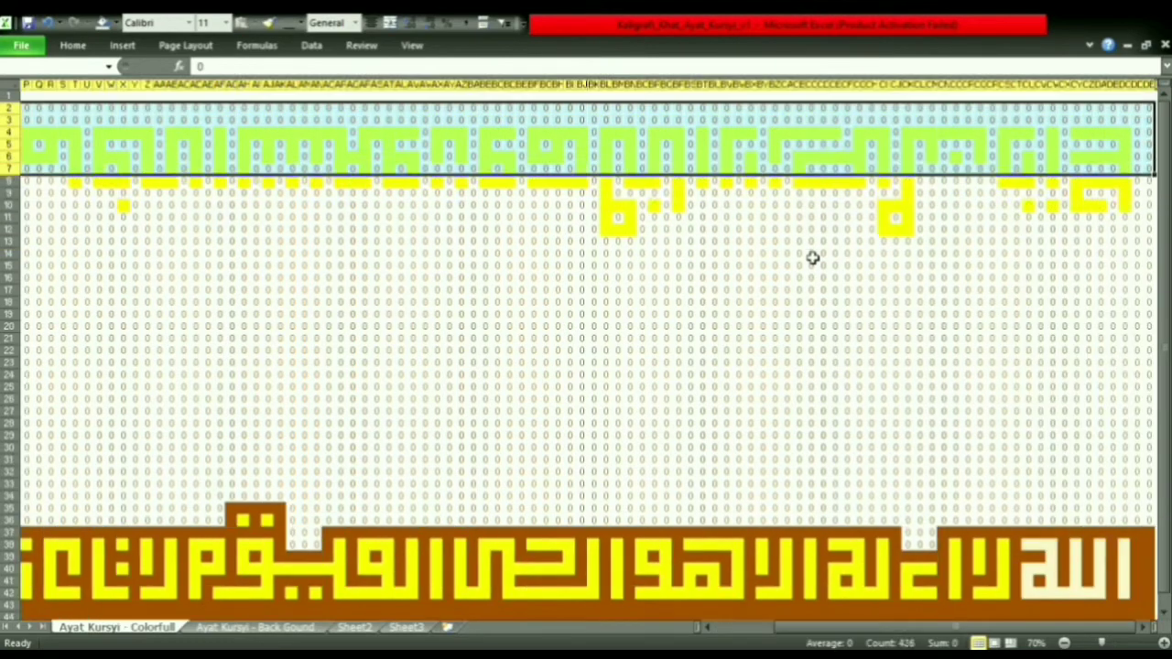
Zoom out to view the whole yellow-on-brown calligraphy, now reaching column CV.
left_click(1064, 643)
left_click(1065, 643)
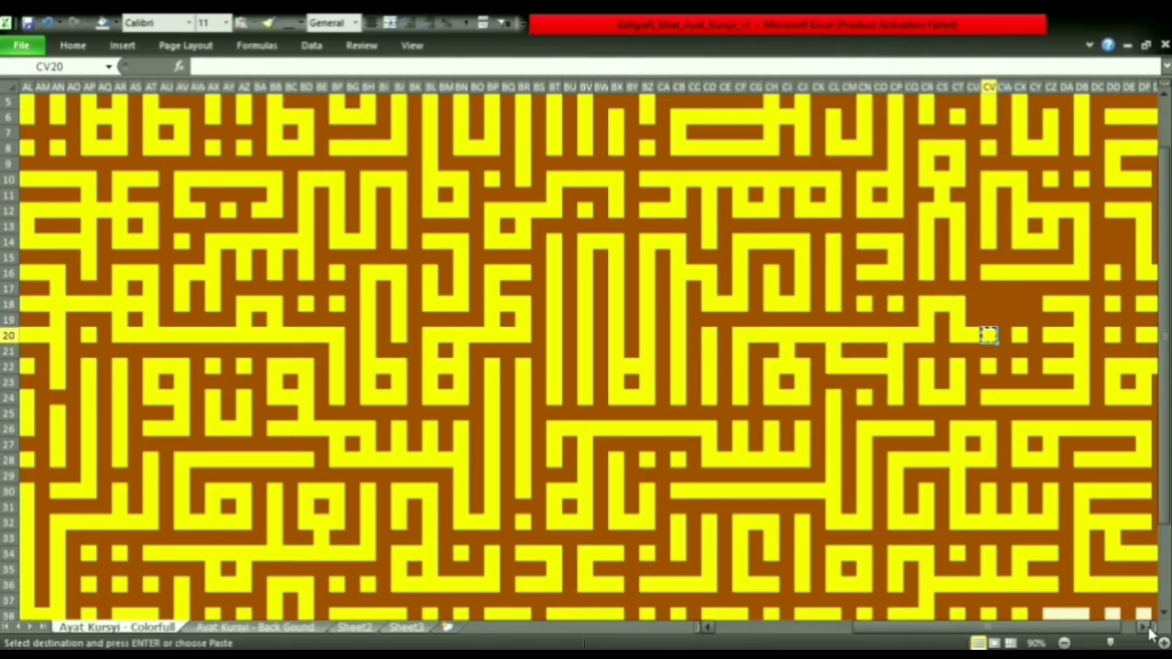
Zoom out and paste small white accent cells at spots in the yellow lettering.
left_click(1093, 643)
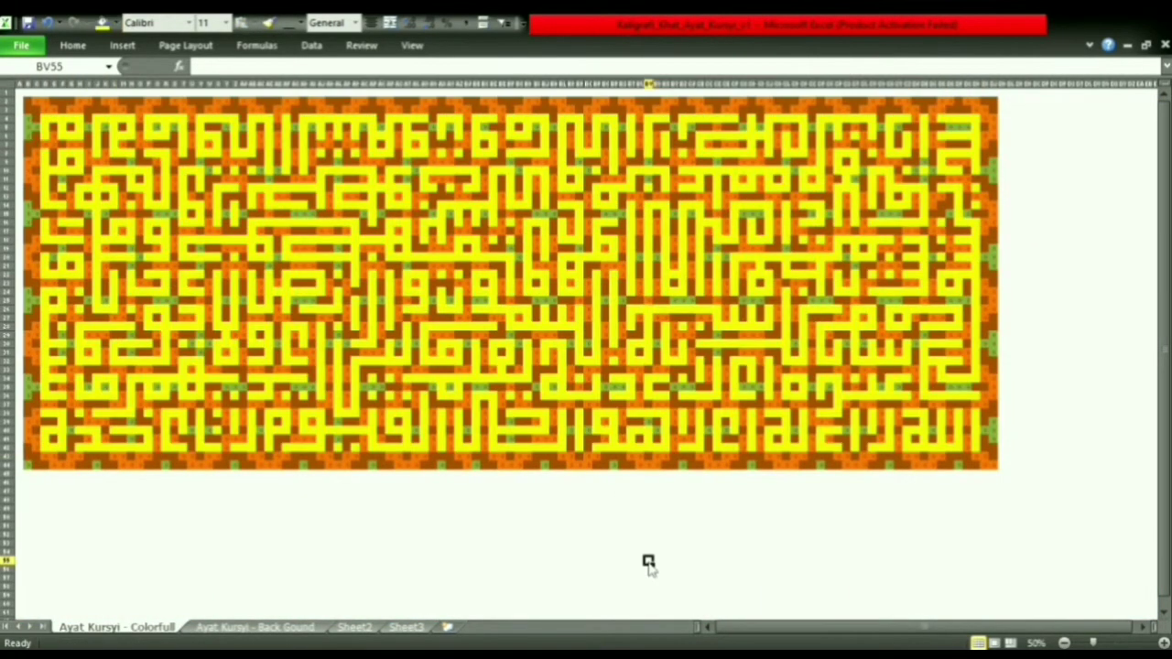
left_click(787, 501)
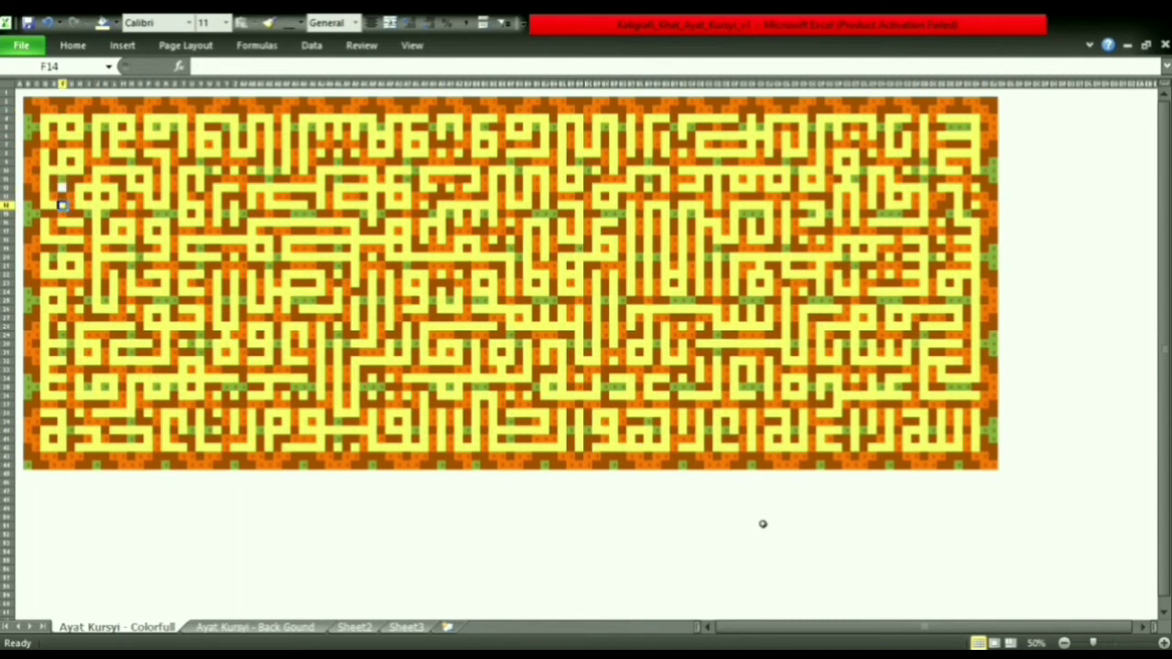
left_click(763, 528)
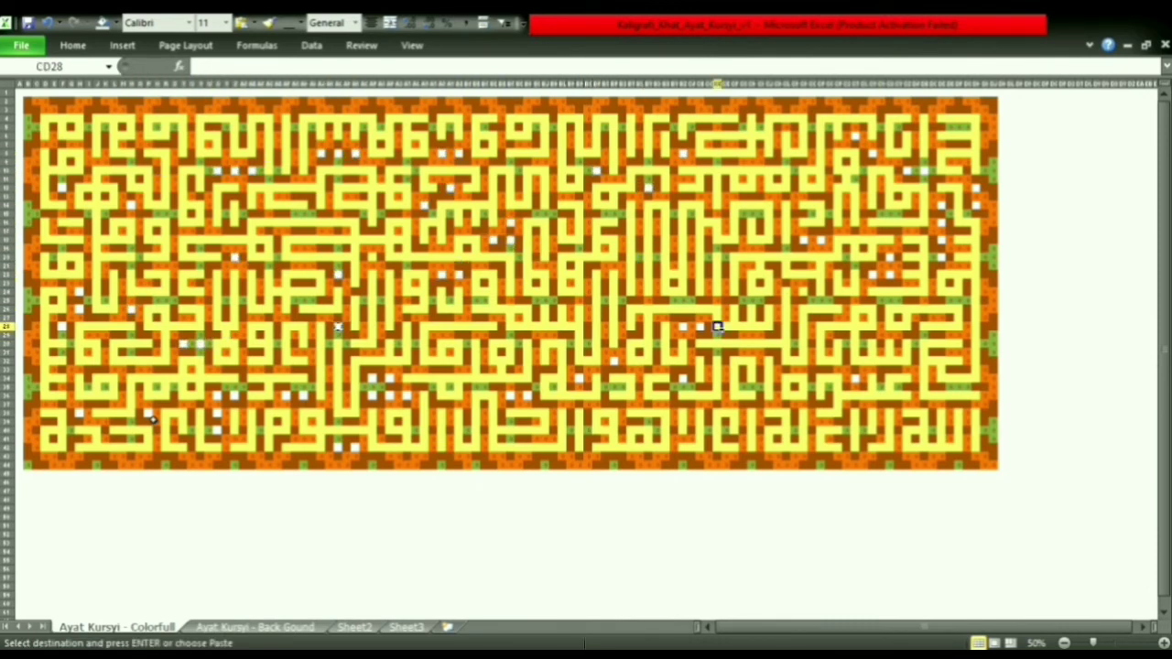
Paste the copied row into row 45, then paste the whole pattern shifted down and right.
mouse_move(22, 474)
left_mouse_down()
mouse_move(1005, 474)
mouse_move(22, 90)
left_mouse_up()
key("Return")
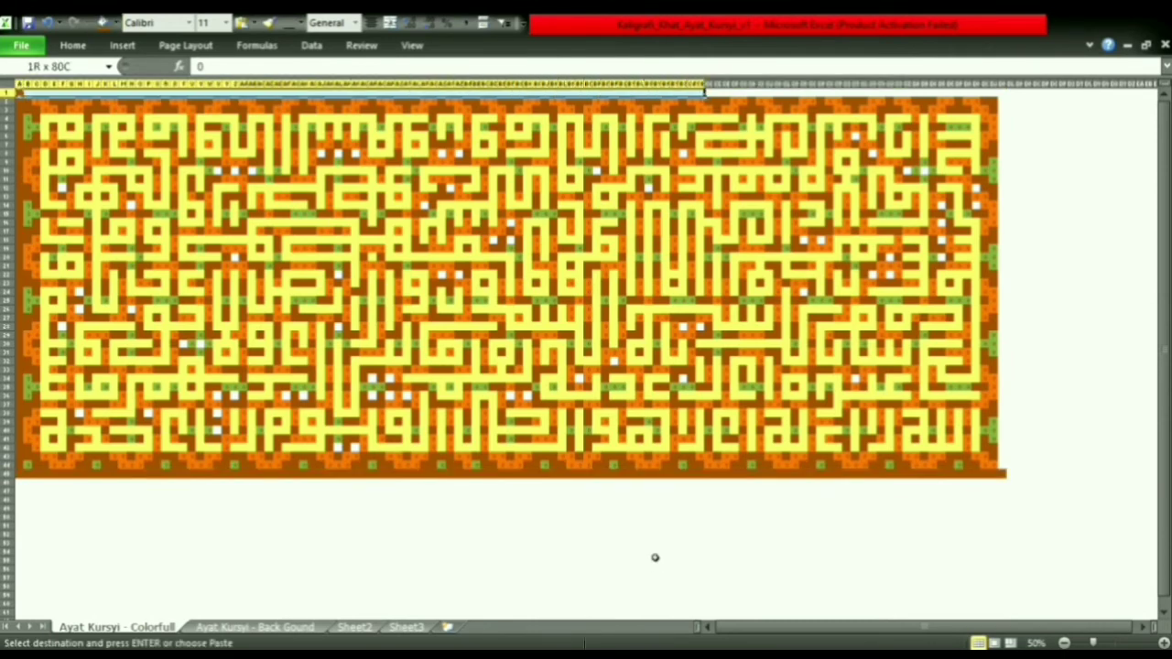
key("ctrl+c")
key("Return")
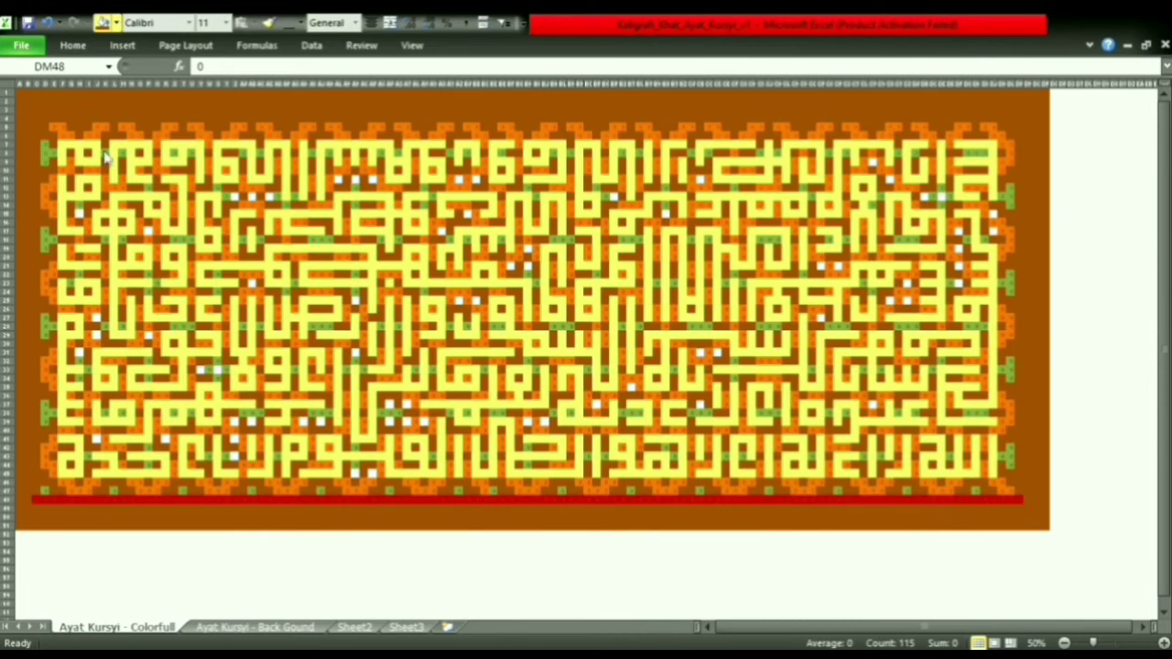
Copy a 45-row border column and paste it into the left column to pad the frame.
left_click_drag(1016, 119, 1017, 502)
key("ctrl+c")
left_click_drag(37, 119, 37, 502)
key("Return")
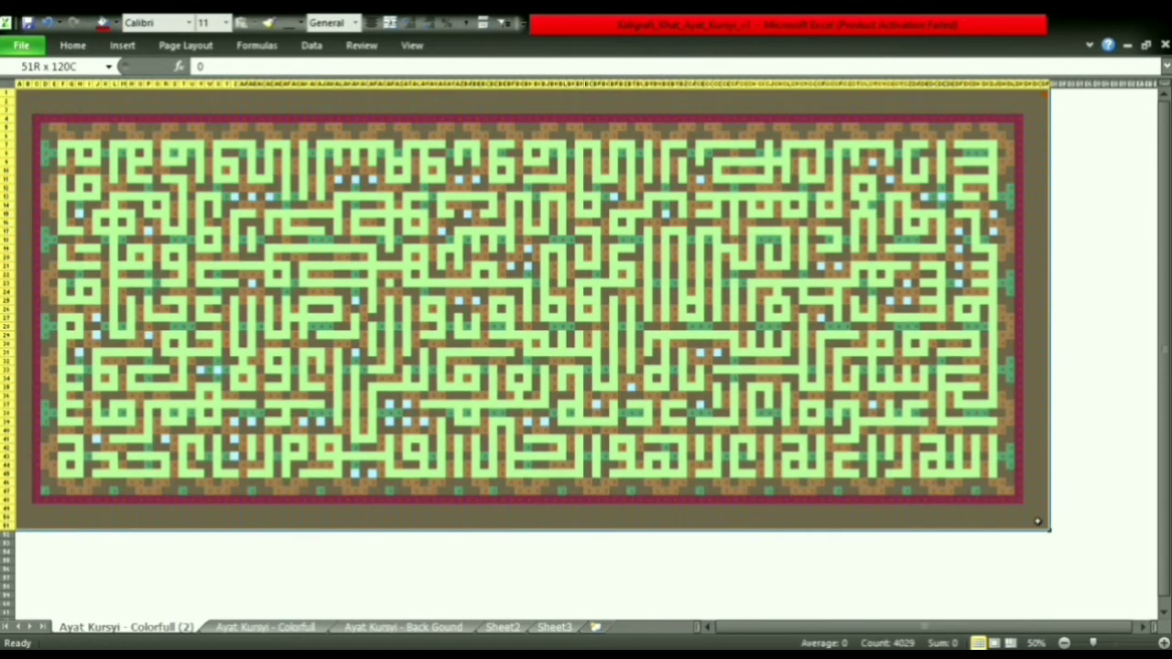
Rename the duplicated sheet tab to 'Ayat Kursyi - BW'.
double_click(101, 627)
type("Ayat Kursyi - BW")
key("Return")
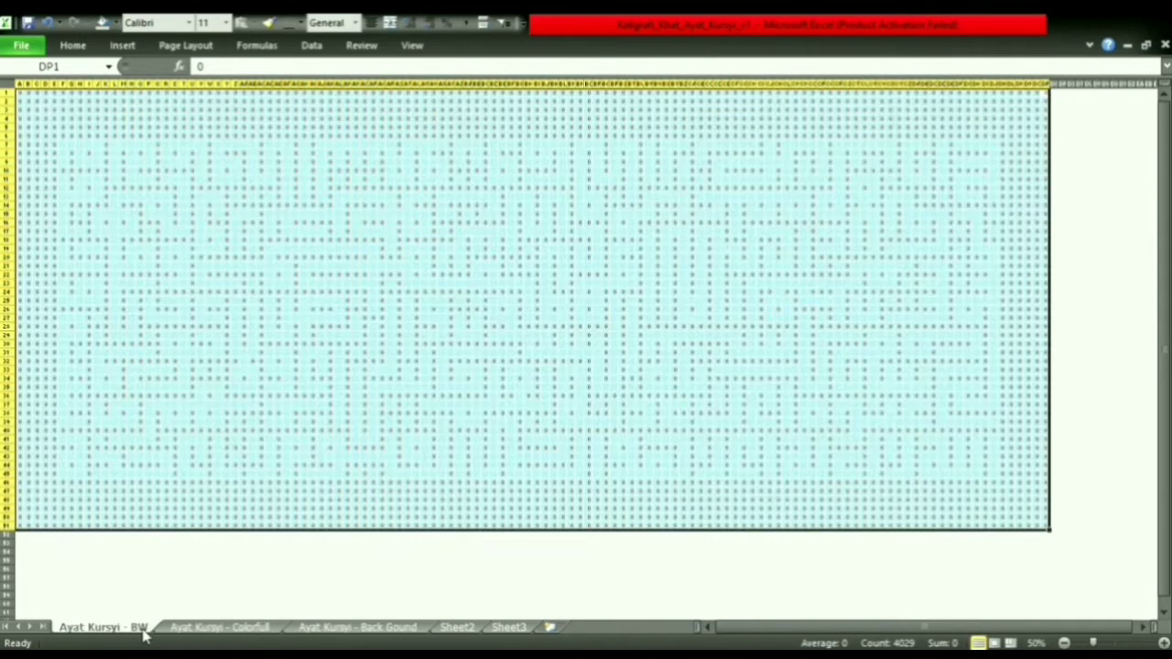